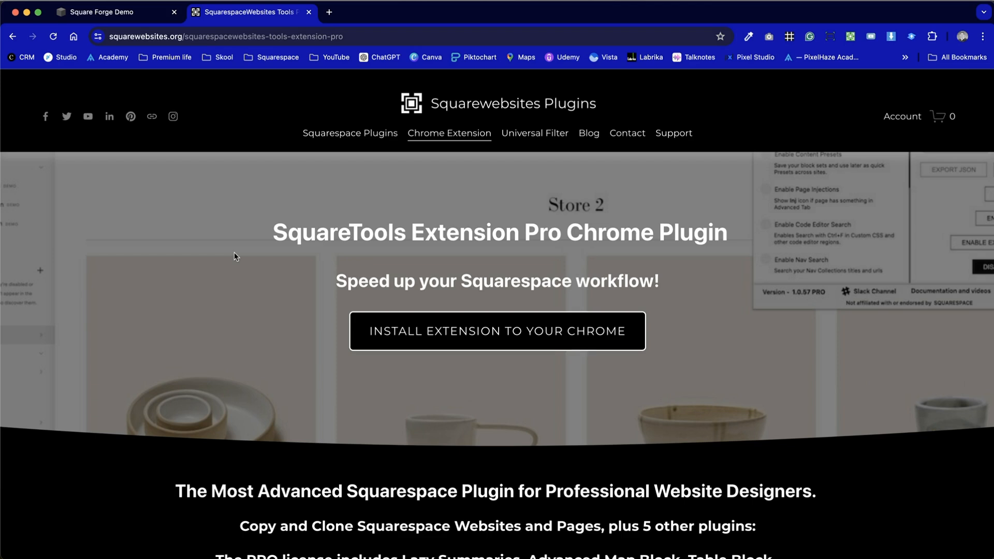
# - Read the headline and introduction on the SquareTools Extension Pro product page, checking it against the Square Forge Demo site
pyautogui.scroll(-3, 234, 252)
pyautogui.click(179, 410)
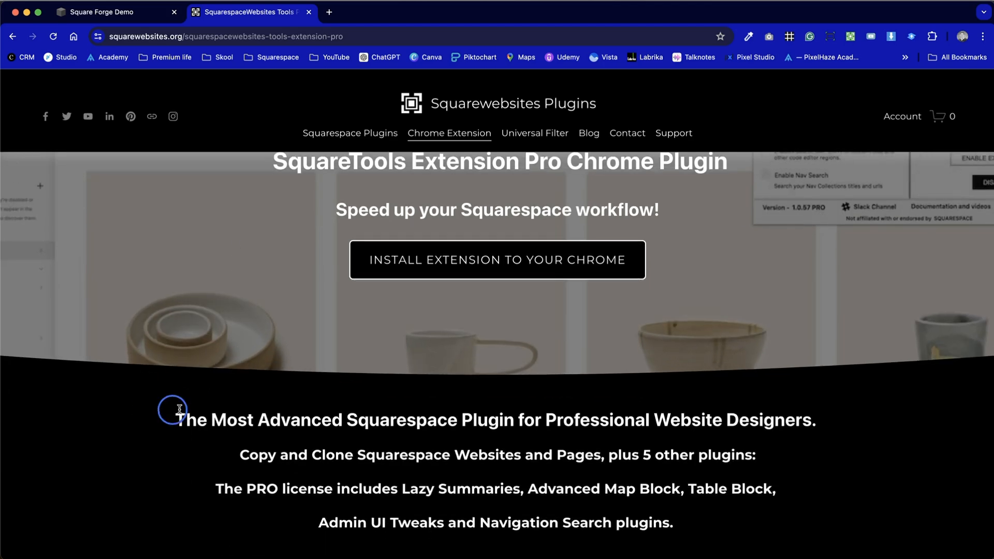
pyautogui.moveTo(180, 411); pyautogui.dragTo(573, 417)
pyautogui.click(571, 419)
pyautogui.scroll(3, 569, 424)
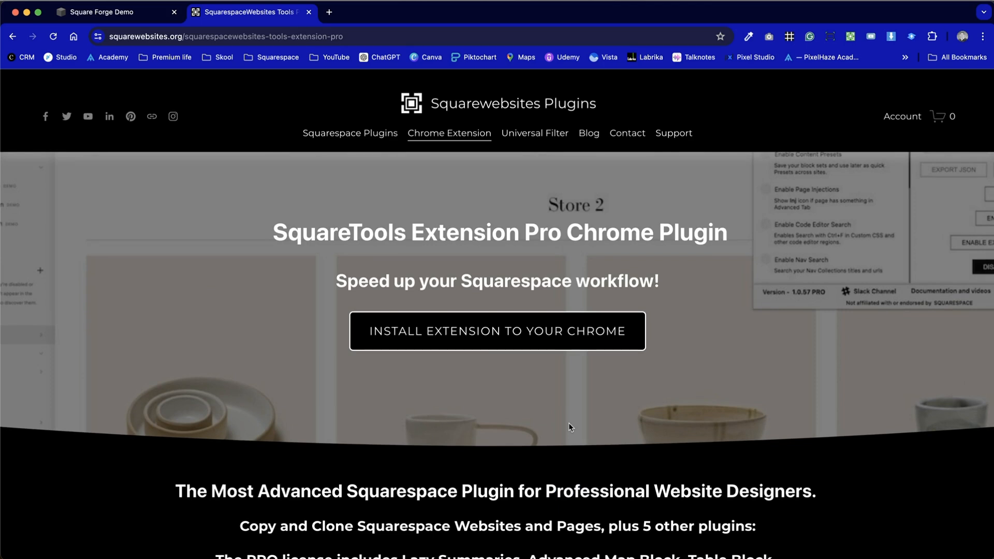
pyautogui.hotkey('ctrl', 'shift', 'Tab')
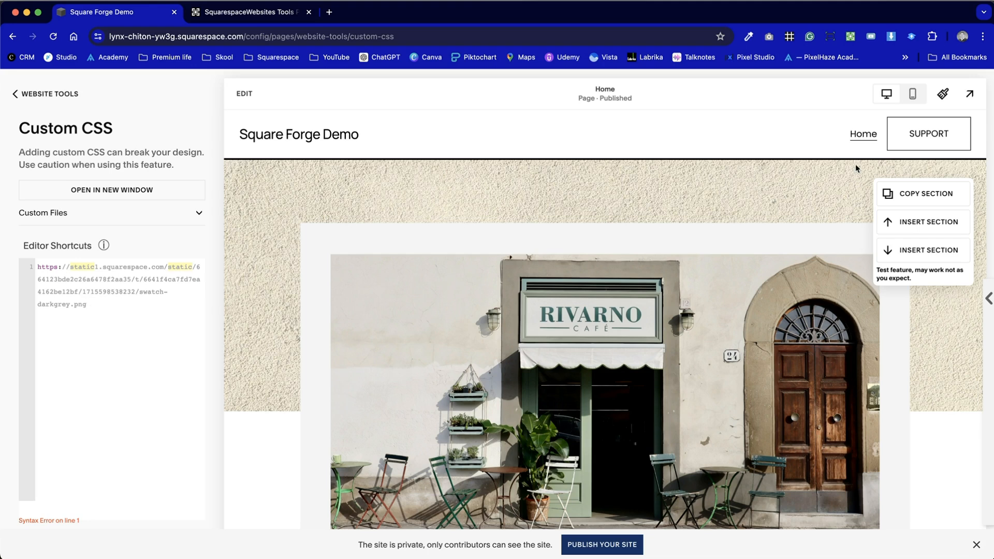
pyautogui.hotkey('ctrl', 'Tab')
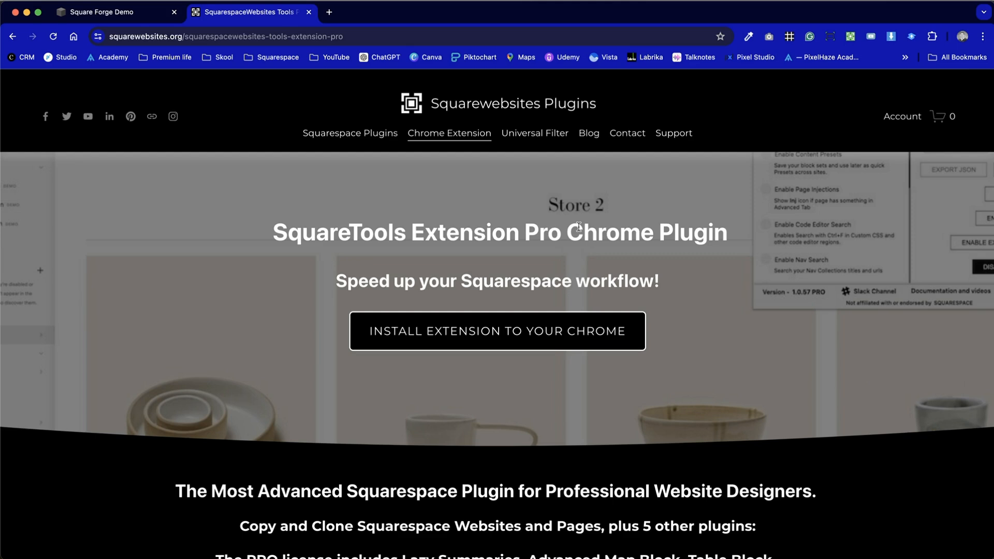
# - Enable the SquarespaceWebsites Tools PRO extension on the Square Forge Demo site and close its options
pyautogui.hotkey('ctrl', 'shift', 'Tab')
pyautogui.moveTo(580, 228)
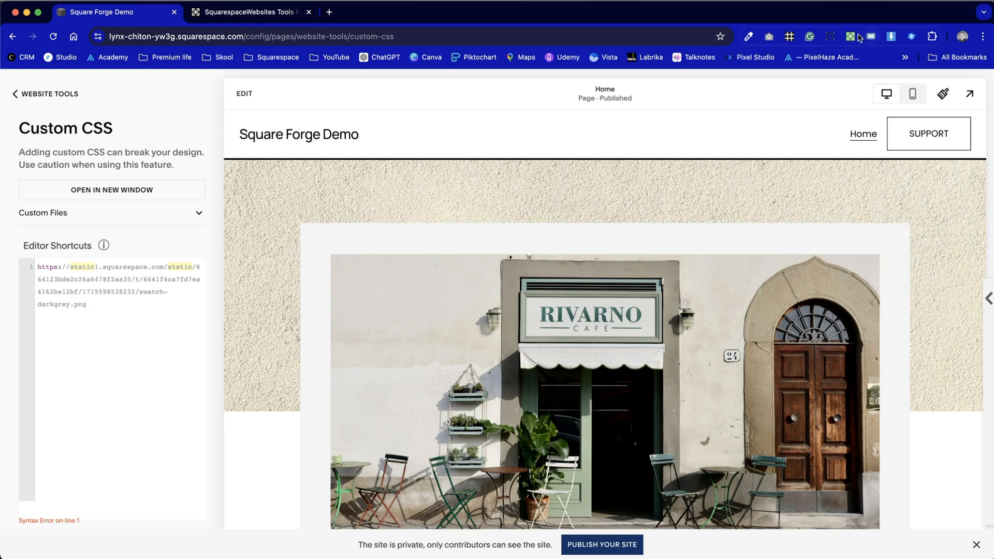
pyautogui.click(852, 36)
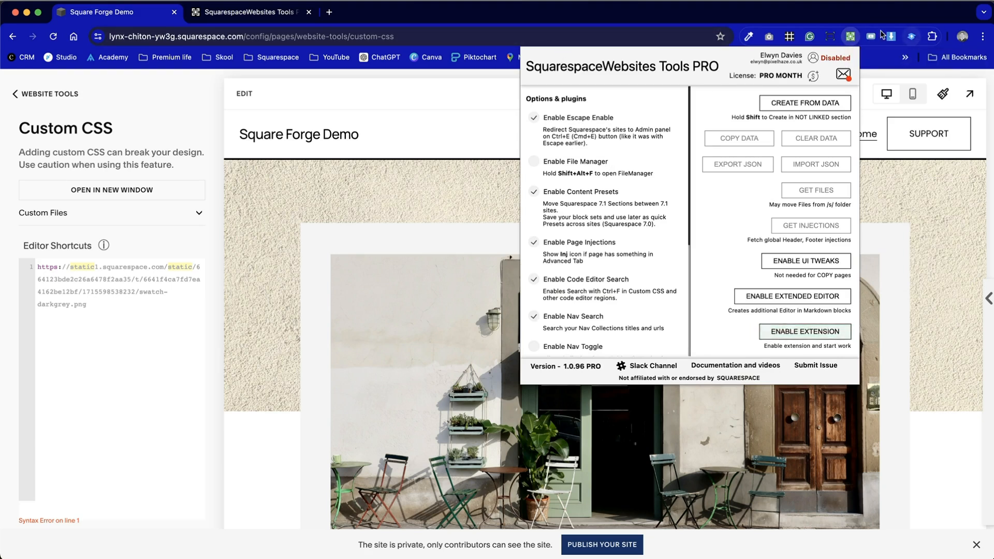
pyautogui.click(938, 39)
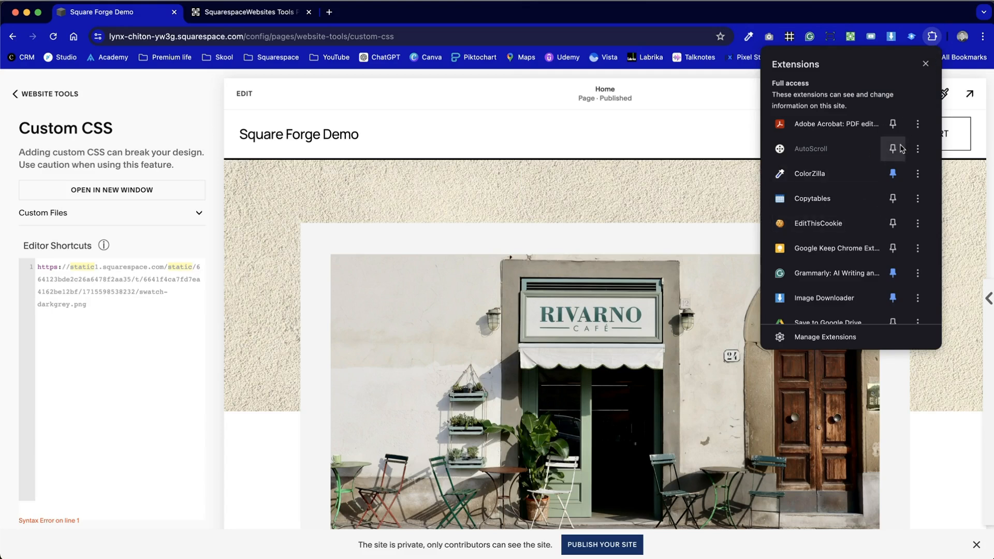
pyautogui.click(850, 36)
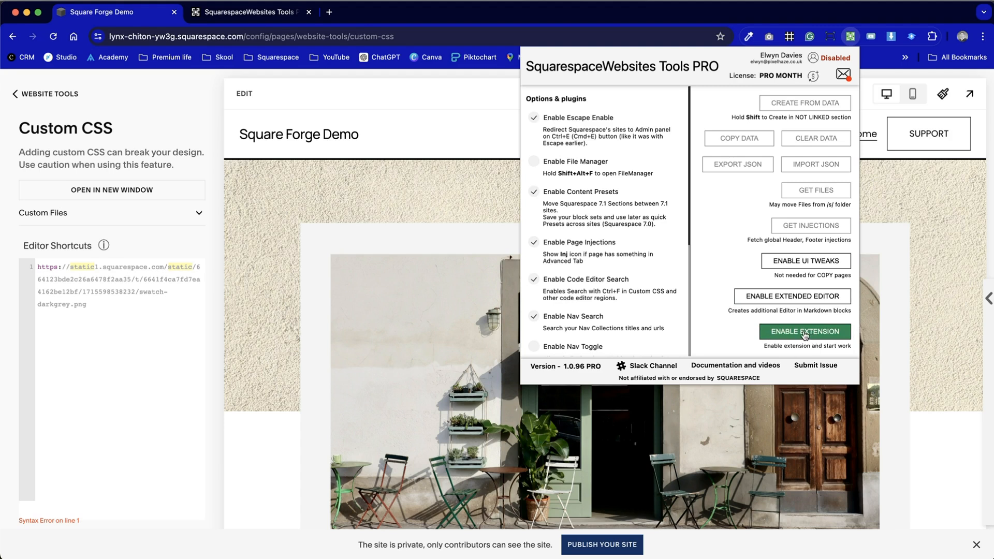
pyautogui.click(824, 332)
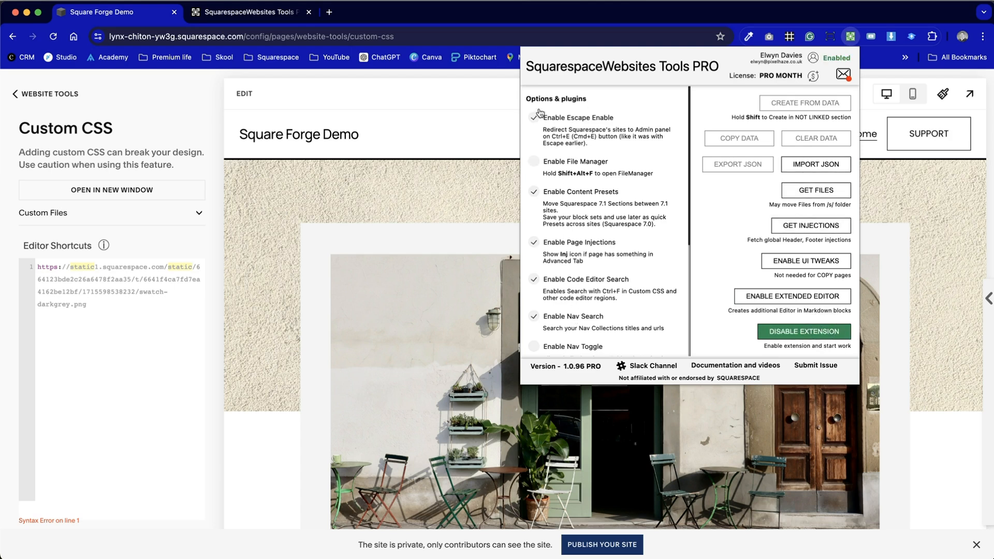
pyautogui.click(538, 316)
pyautogui.click(456, 143)
# - Load the PixelHaze Academy website in a new browser tab and enter its Squarespace admin
pyautogui.click(329, 12)
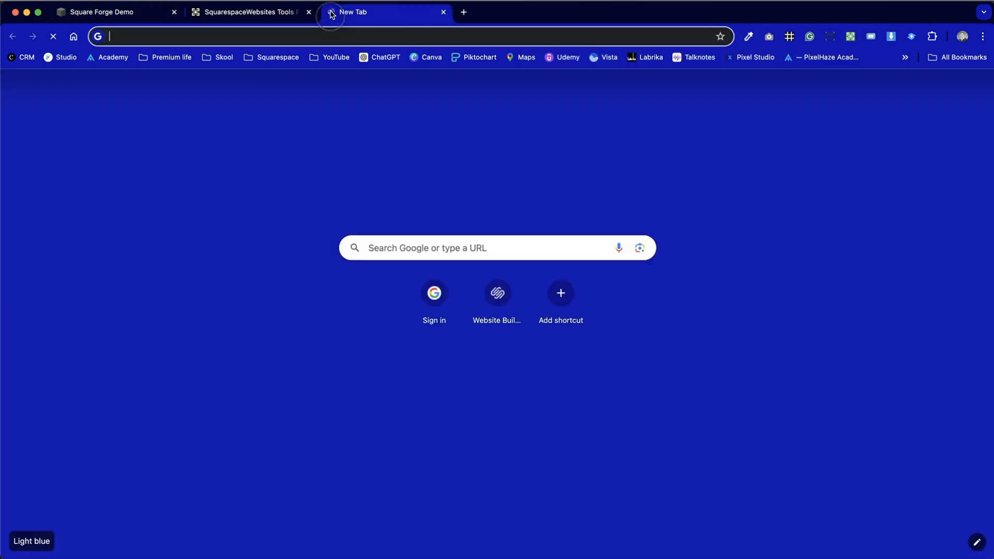
pyautogui.write('pix')
pyautogui.press('Return')
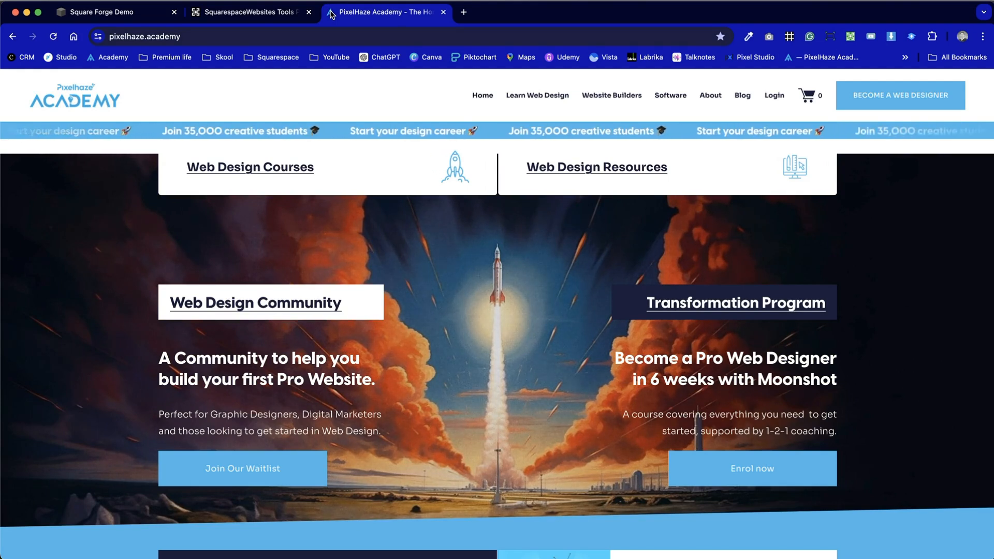
pyautogui.press('Escape')
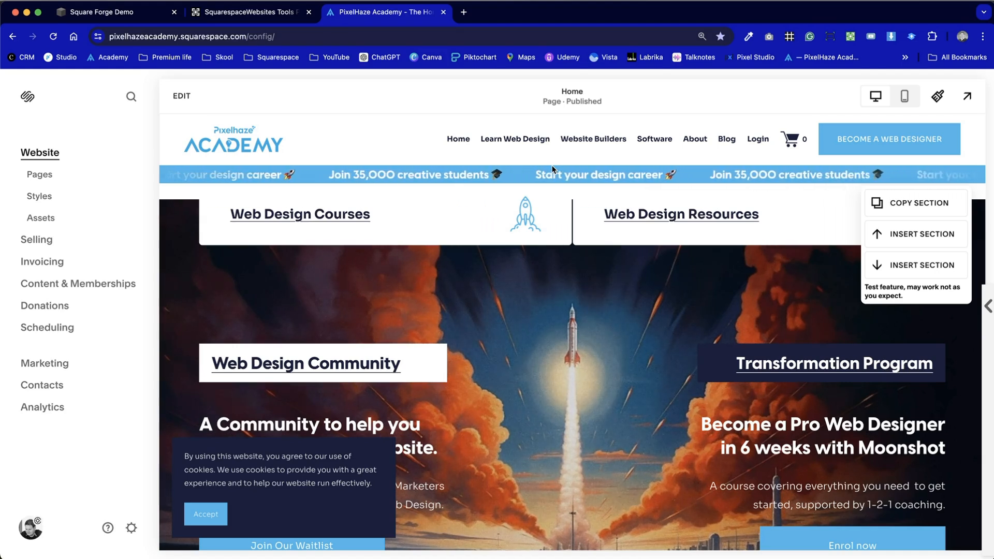
# - Return to the Square Forge Demo site and review the options and plugins offered by SquarespaceWebsites Tools PRO
pyautogui.hotkey('ctrl', 'shift', 'Tab')
pyautogui.hotkey('ctrl', 'shift', 'Tab')
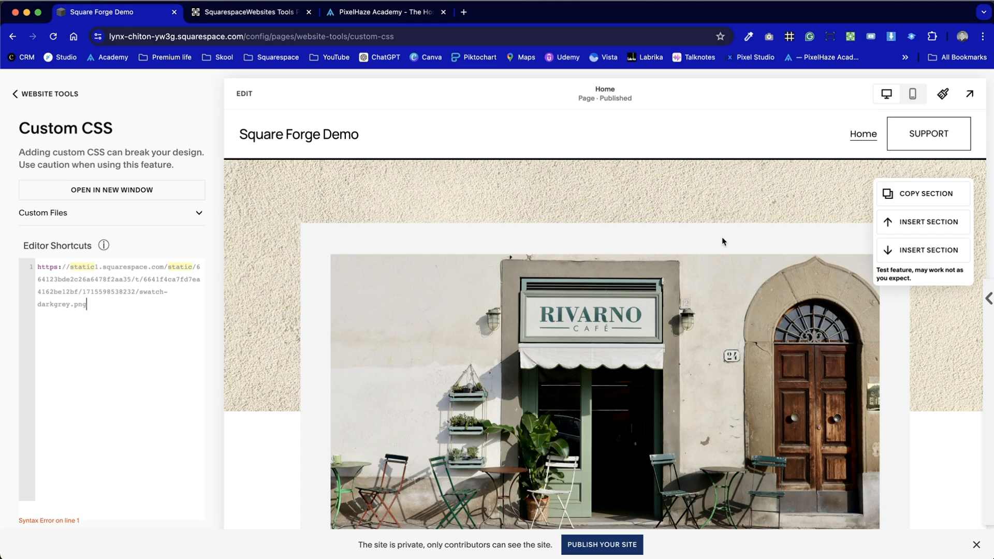
pyautogui.click(850, 36)
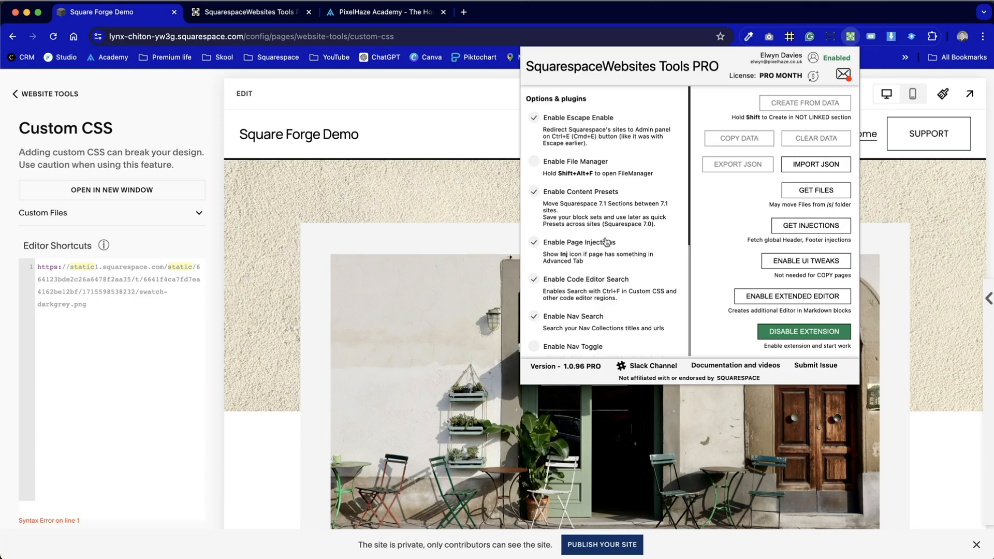
pyautogui.scroll(-5, 606, 242)
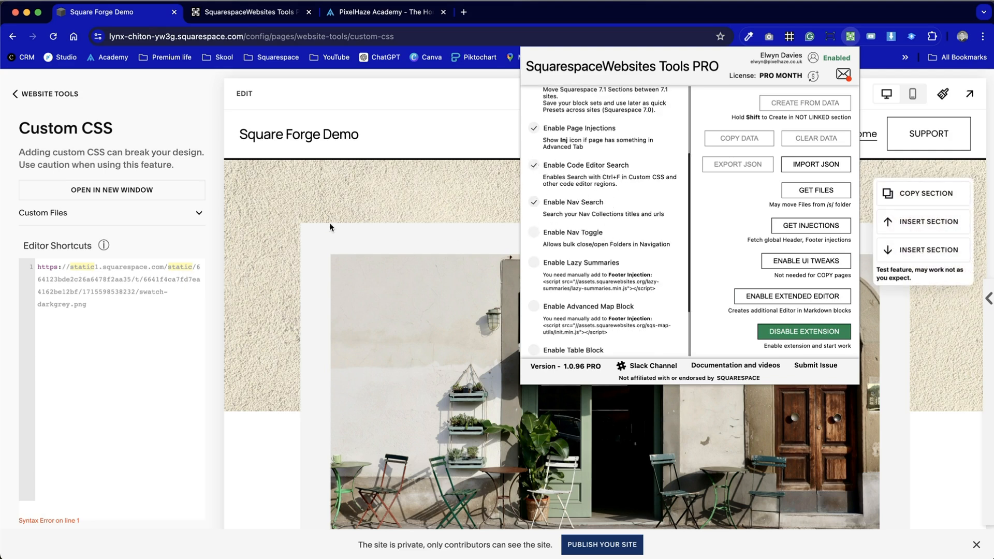
pyautogui.click(300, 195)
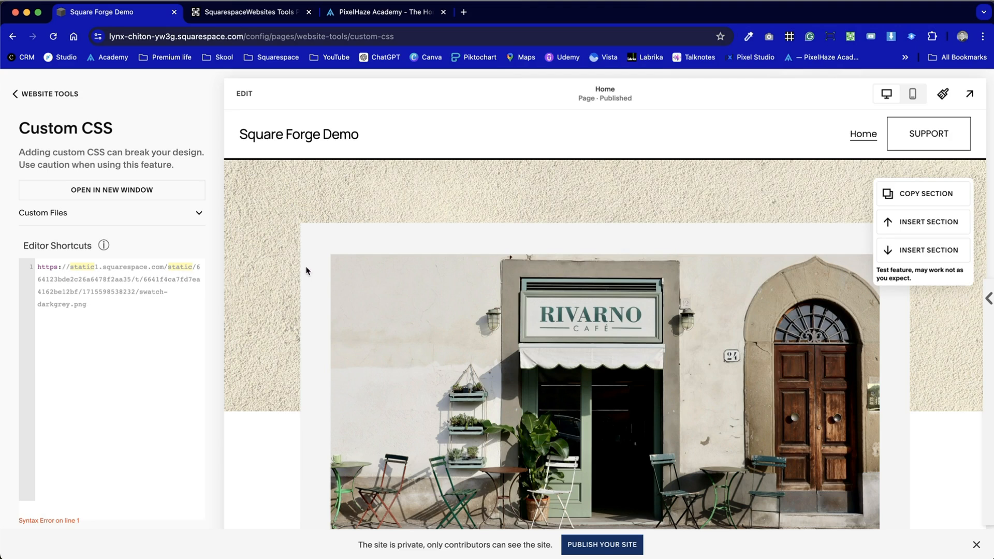
pyautogui.click(420, 205)
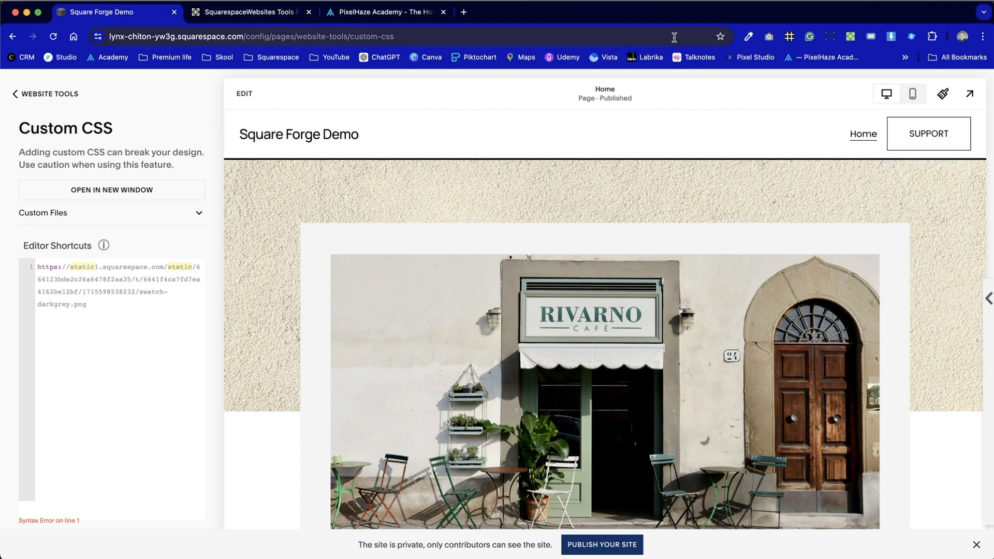
# - Search the Custom CSS code for "." using the code editor's own search instead of the browser's
pyautogui.press('super+f')
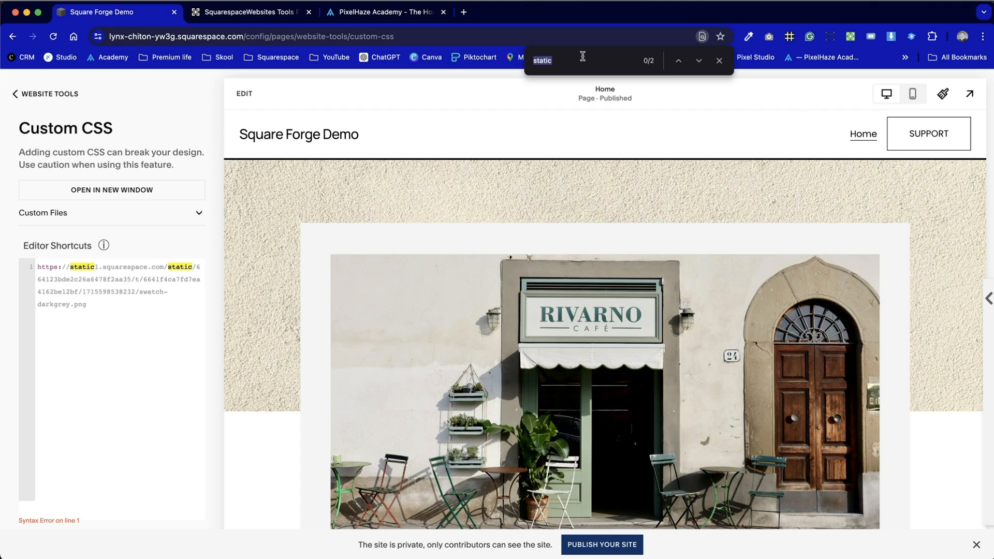
pyautogui.press('Escape')
pyautogui.click(163, 329)
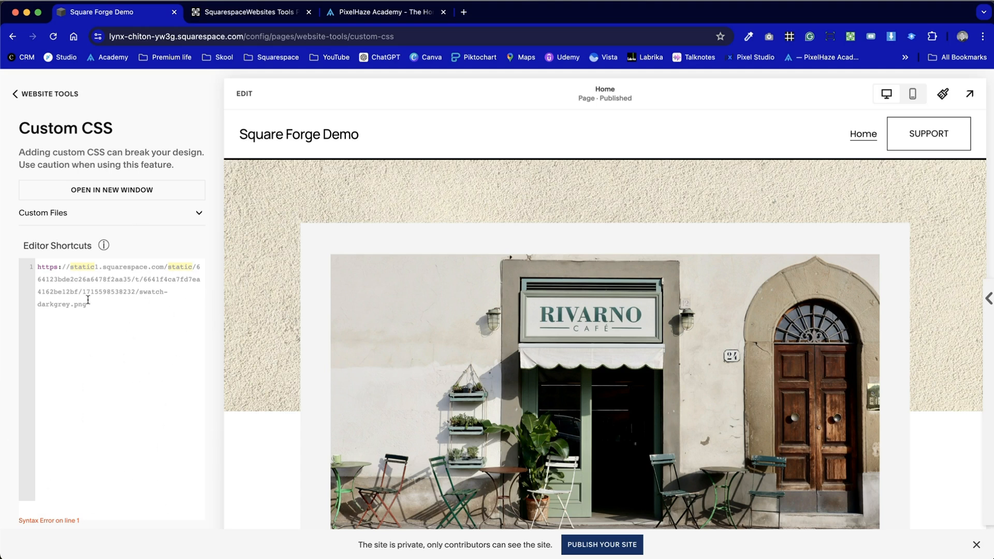
pyautogui.press('super+f')
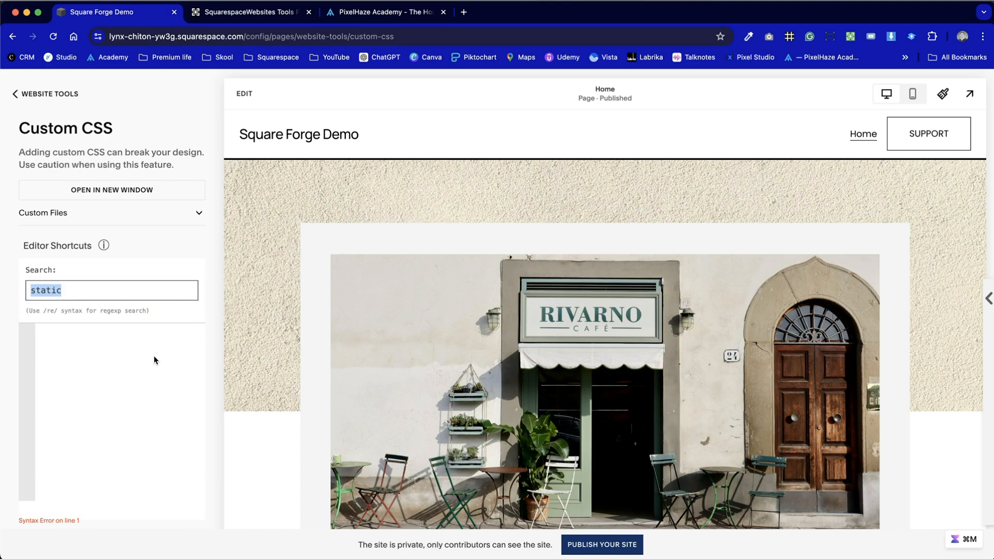
pyautogui.write('.')
pyautogui.press('Return')
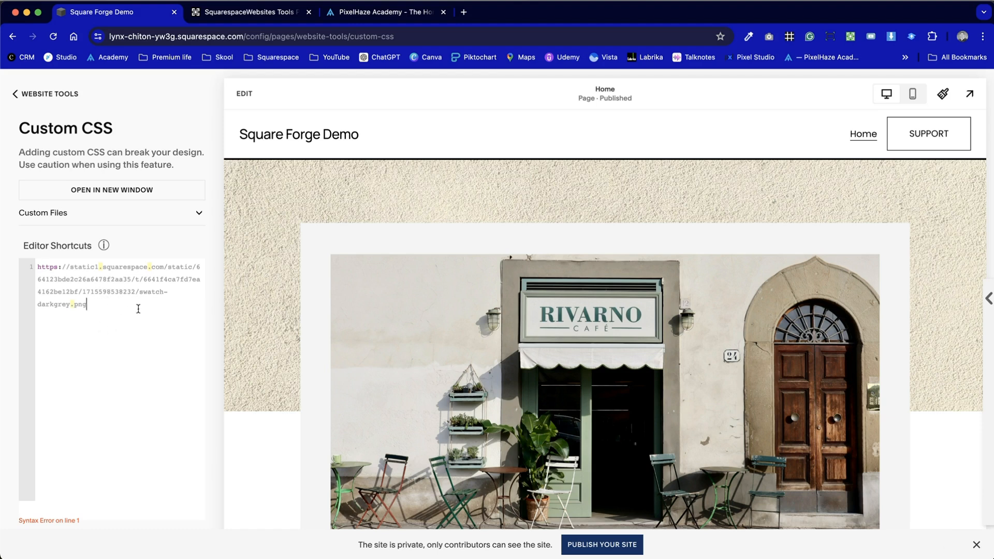
# - Add the rule ".heading {text-align:center; font-size:1.1em;}" below the image URL in the Custom CSS
pyautogui.press('Return')
pyautogui.press('Return')
pyautogui.write('{')
pyautogui.write('text-align:center; ')
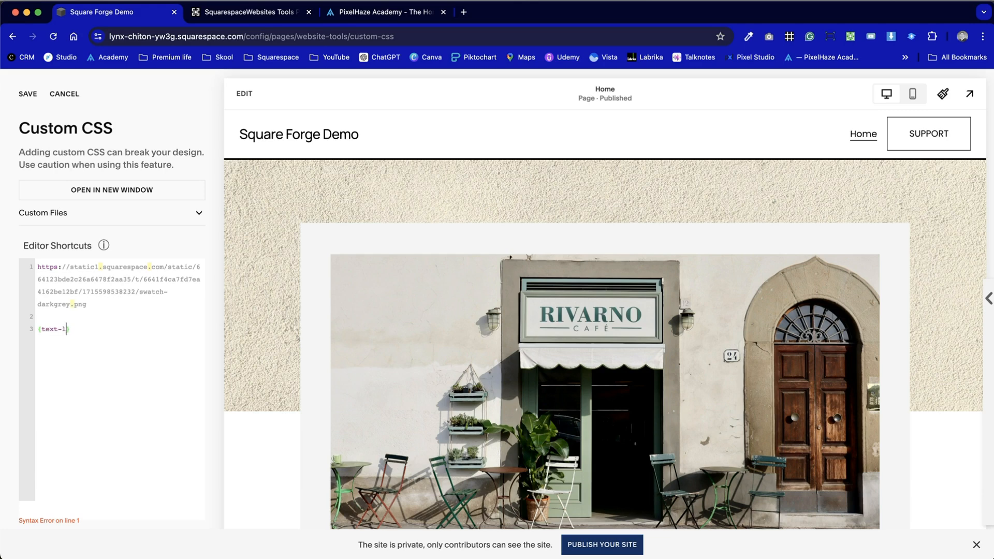
pyautogui.write('font-size:1.1em;')
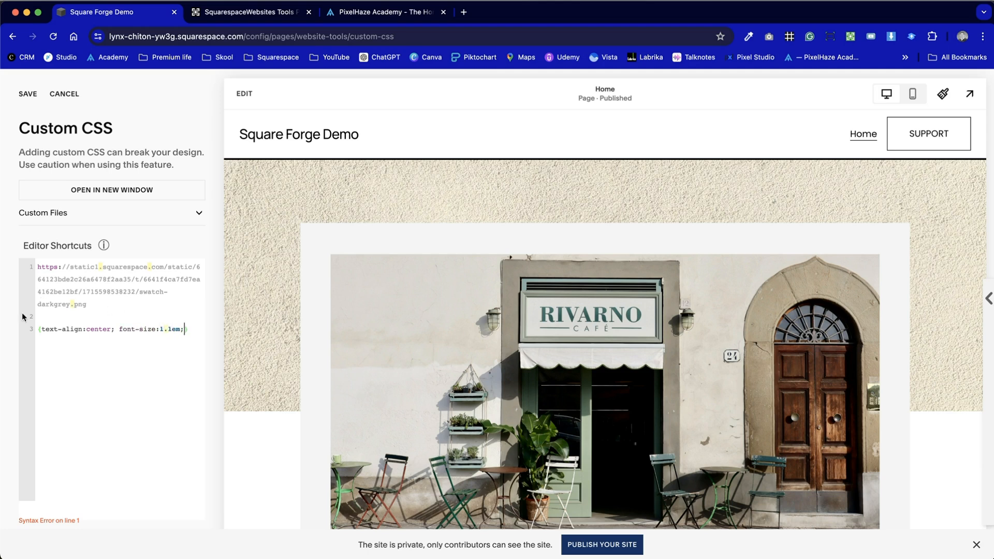
pyautogui.click(38, 329)
pyautogui.write('.heading')
# - Duplicate the .heading rule twice and number the three selectors .heading 1, .heading 2 and .heading 3
pyautogui.moveTo(84, 341); pyautogui.dragTo(33, 327)
pyautogui.press('super+c')
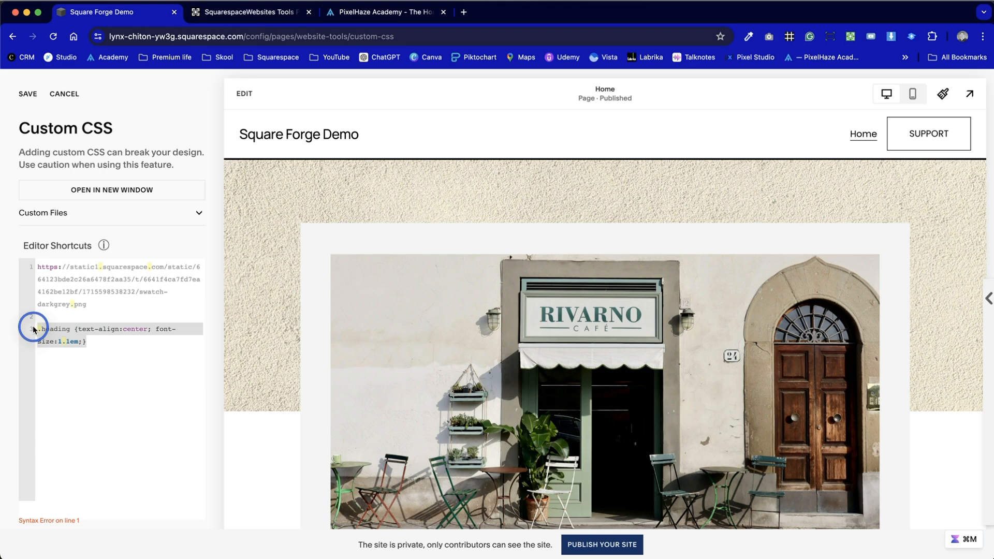
pyautogui.click(124, 338)
pyautogui.press('super+v')
pyautogui.press('super+v')
pyautogui.click(70, 367)
pyautogui.write('2')
pyautogui.click(70, 404)
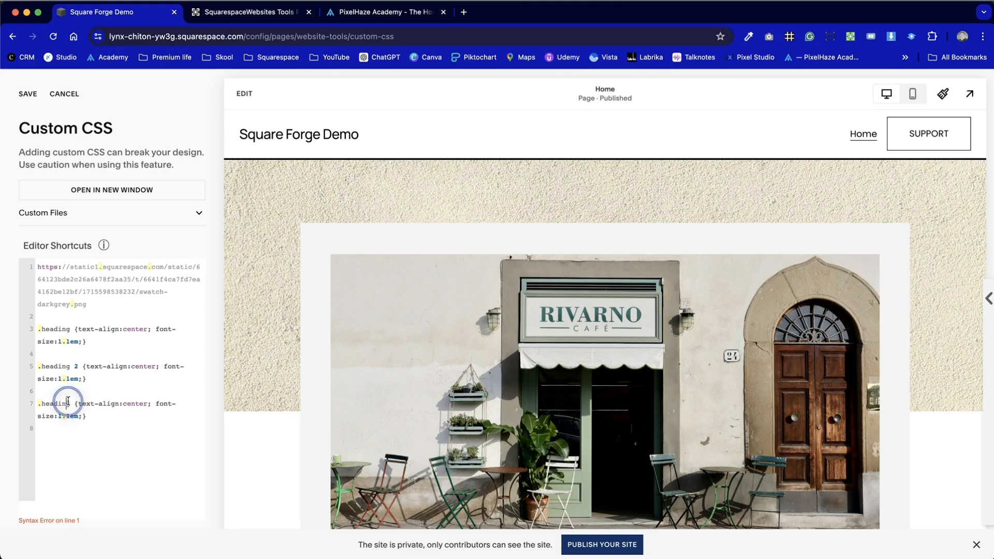
pyautogui.write('3')
pyautogui.click(70, 329)
pyautogui.write('1')
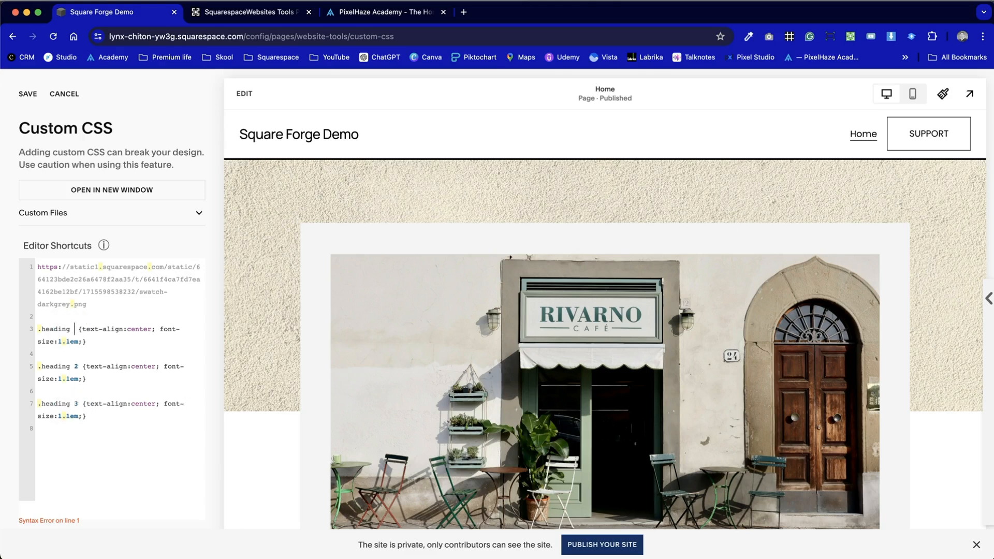
# - Search the Custom CSS code for "1.1" to locate the font sizes, and close the search
pyautogui.click(86, 386)
pyautogui.click(70, 375)
pyautogui.click(141, 353)
pyautogui.press('super+f')
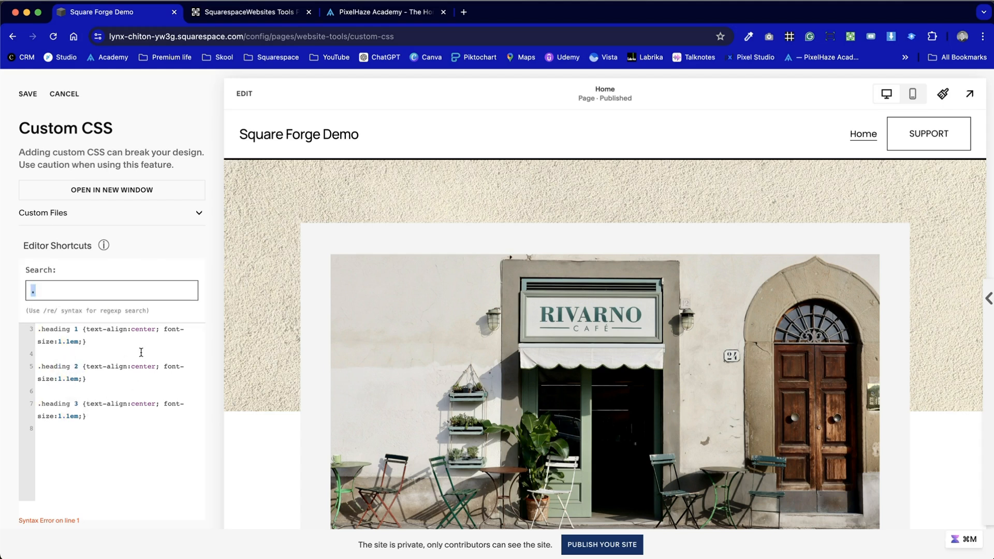
pyautogui.press('BackSpace')
pyautogui.write('1.1')
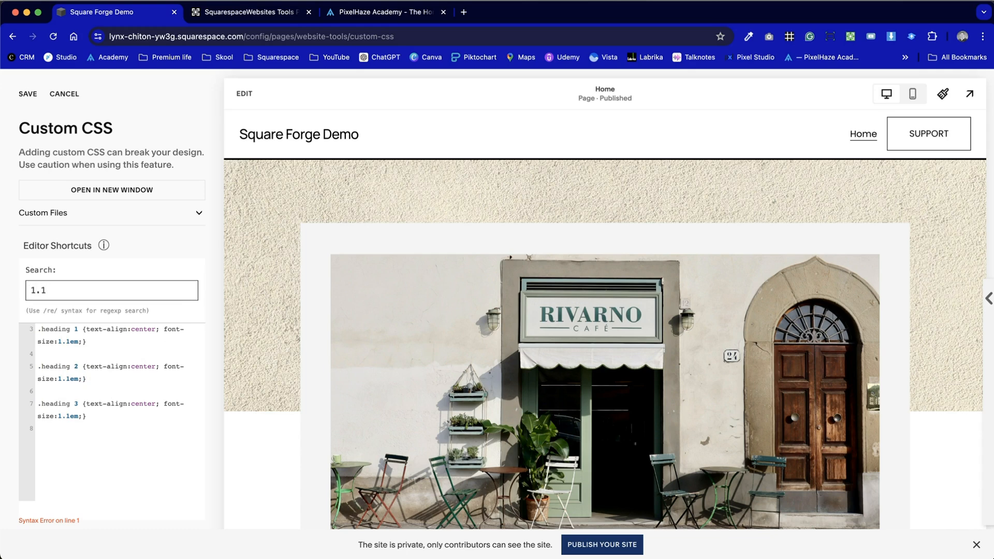
pyautogui.press('Return')
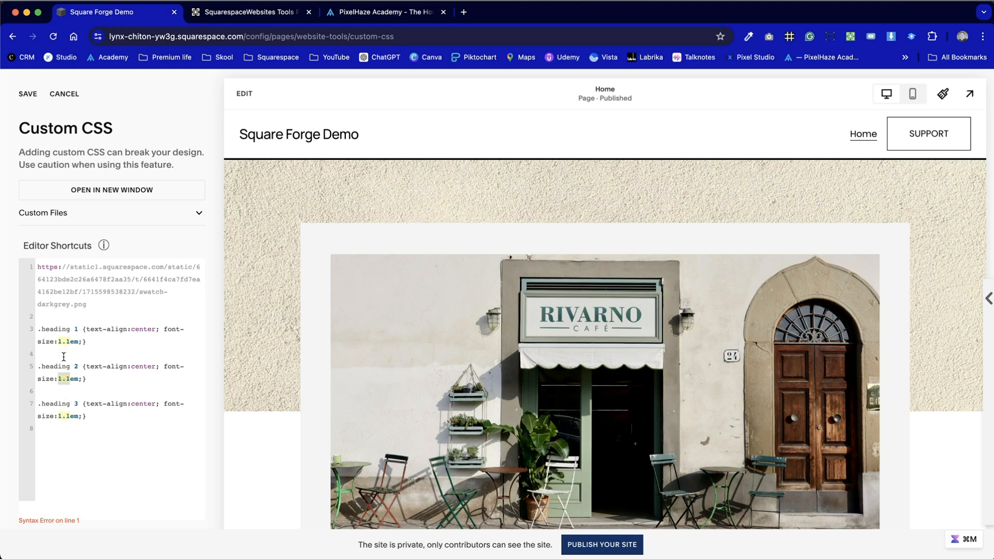
pyautogui.press('super+f')
pyautogui.click(129, 362)
# - Set the font-size of all three heading rules to 1.3em
pyautogui.click(72, 343)
pyautogui.press('BackSpace')
pyautogui.write('3')
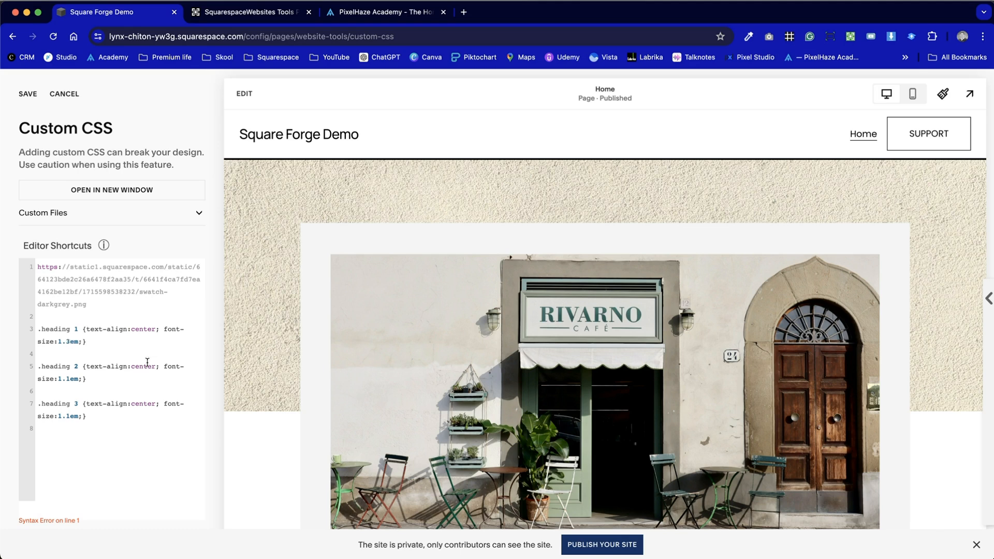
pyautogui.click(71, 377)
pyautogui.press('BackSpace')
pyautogui.write('3')
pyautogui.click(72, 417)
pyautogui.press('BackSpace')
pyautogui.write('3')
# - Delete all code from the Custom CSS editor
pyautogui.click(134, 332)
pyautogui.press('super+a')
pyautogui.press('BackSpace')
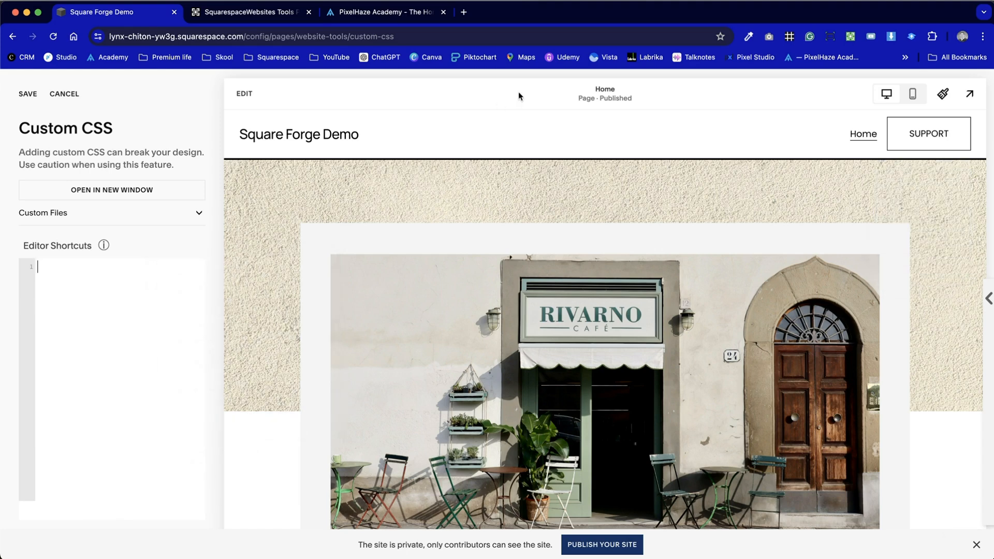
# - Turn on the Nav Toggle plugin in SquarespaceWebsites Tools PRO and apply the update
pyautogui.click(852, 43)
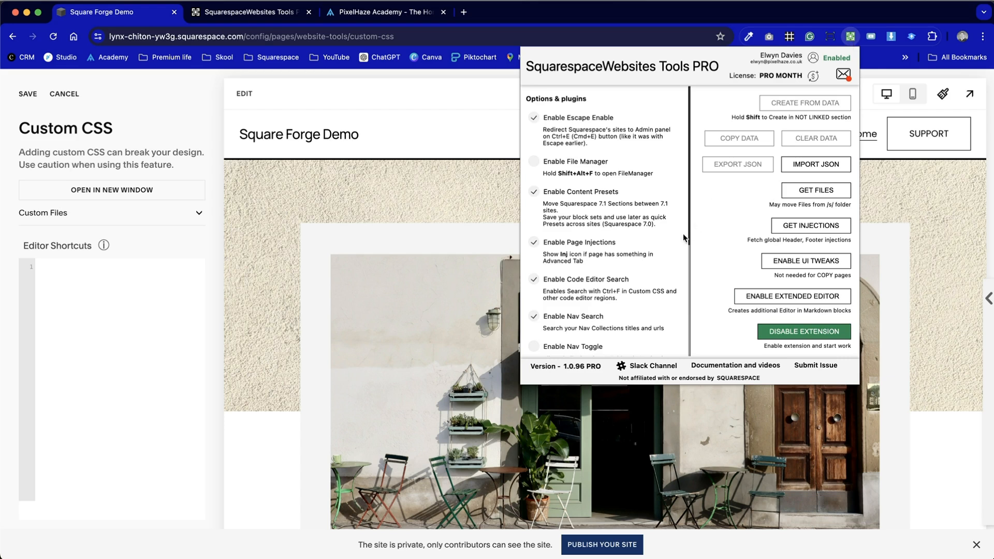
pyautogui.scroll(-5, 616, 261)
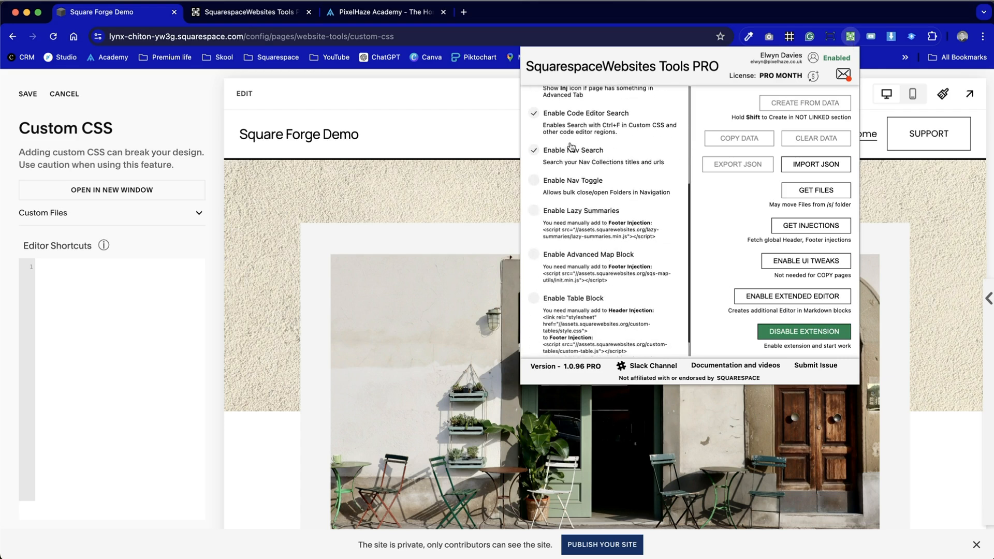
pyautogui.moveTo(350, 205)
pyautogui.click(534, 180)
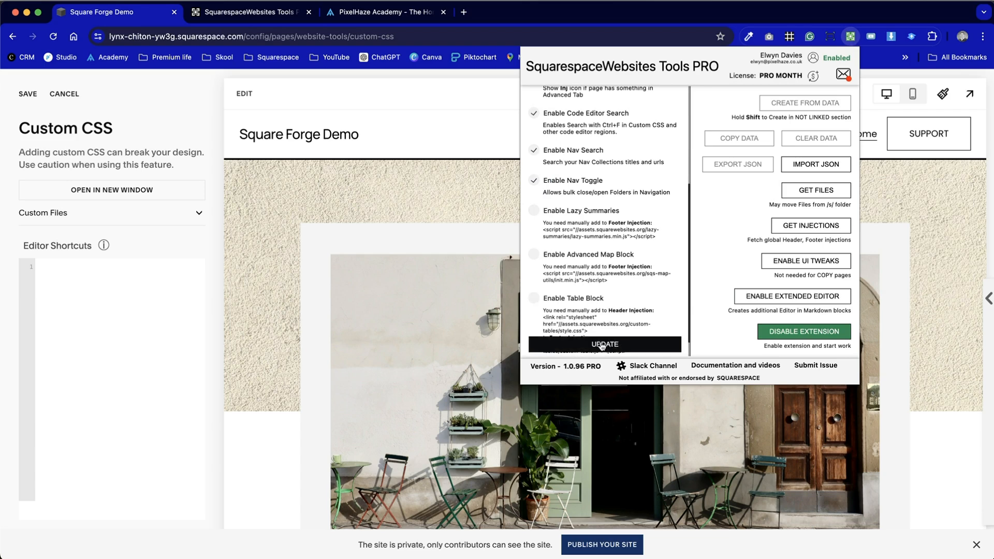
pyautogui.click(605, 344)
pyautogui.moveTo(255, 194)
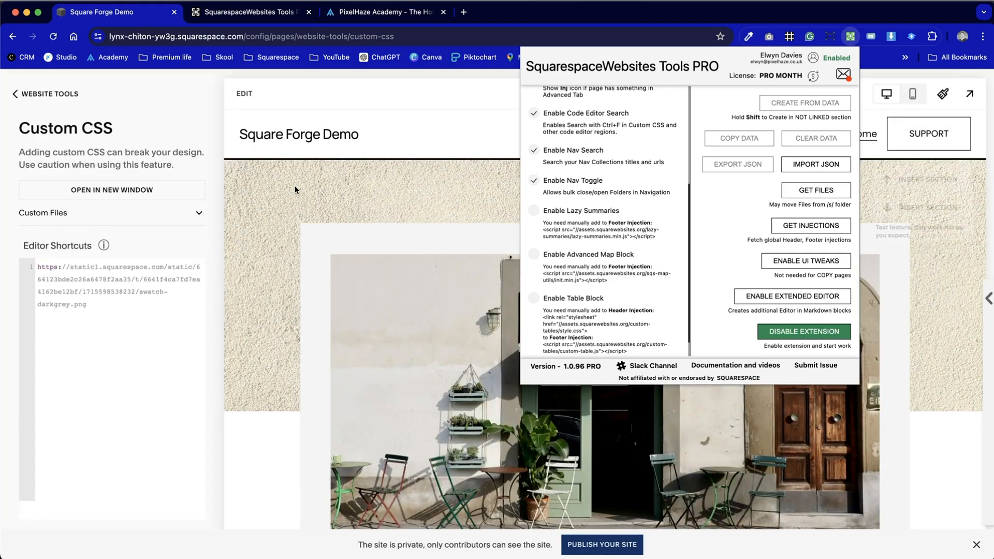
# - Leave the Custom CSS editor and go to the Pages list of the Square Forge Demo website
pyautogui.click(60, 94)
pyautogui.click(37, 94)
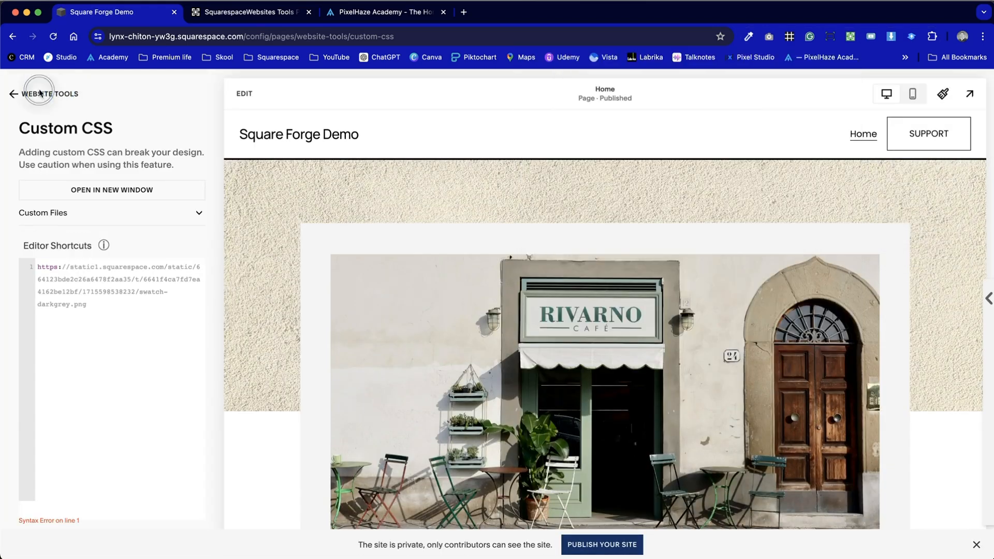
pyautogui.click(29, 95)
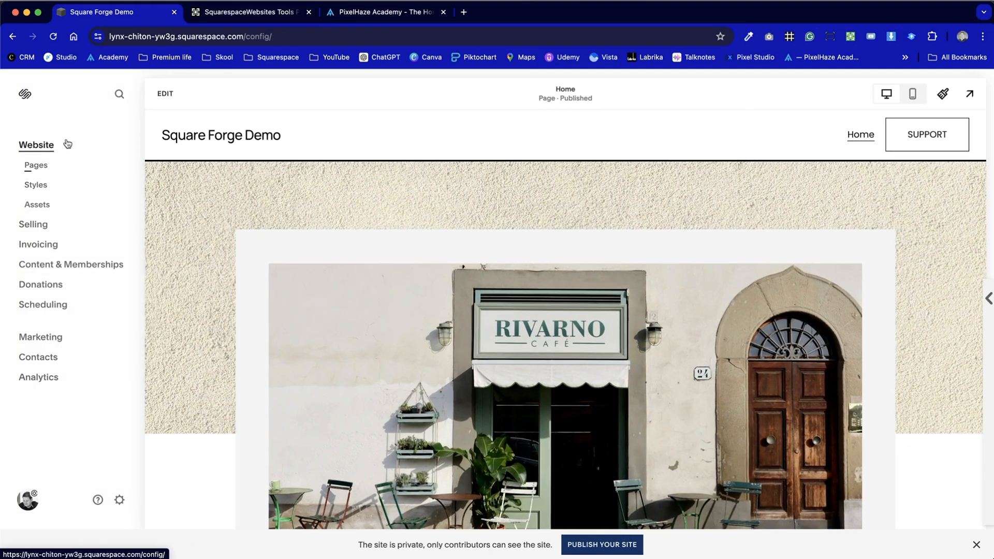
pyautogui.click(34, 169)
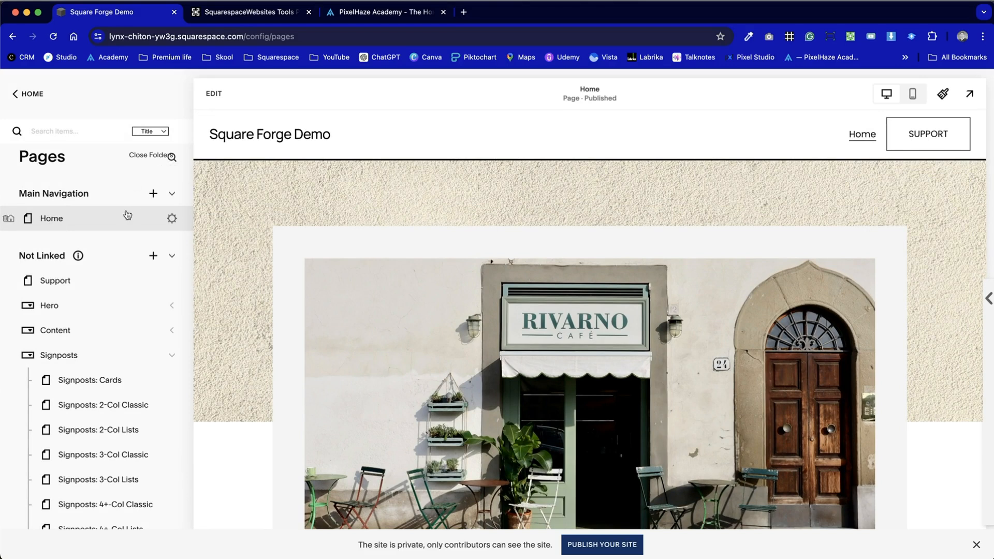
# - Collapse all folders in the Pages navigation at once and look through the shortened list
pyautogui.click(149, 157)
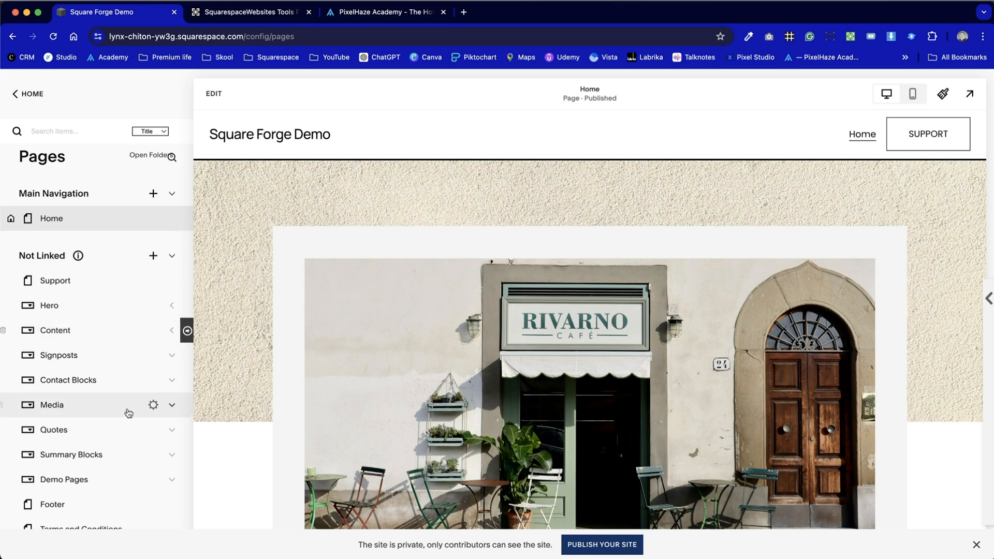
pyautogui.scroll(-5, 126, 366)
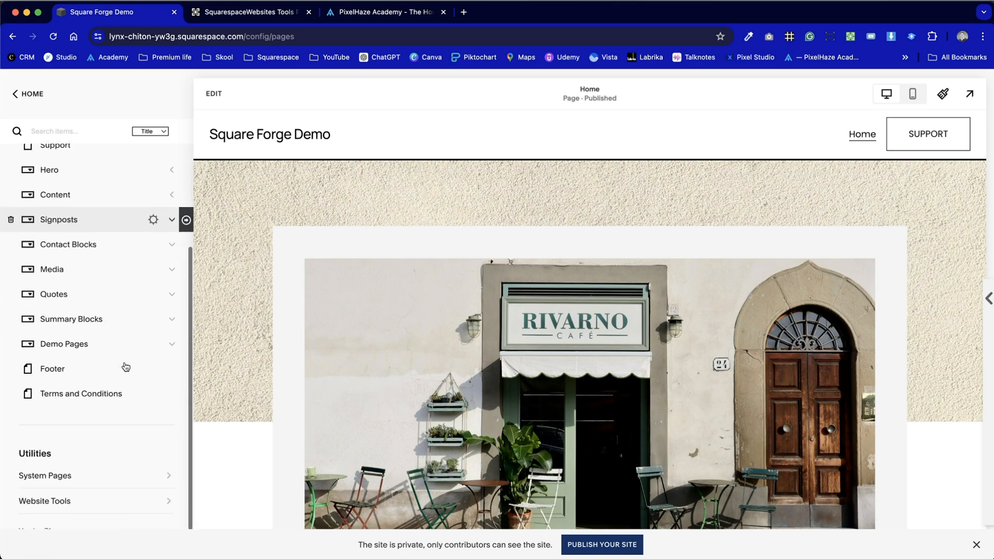
pyautogui.scroll(5, 126, 367)
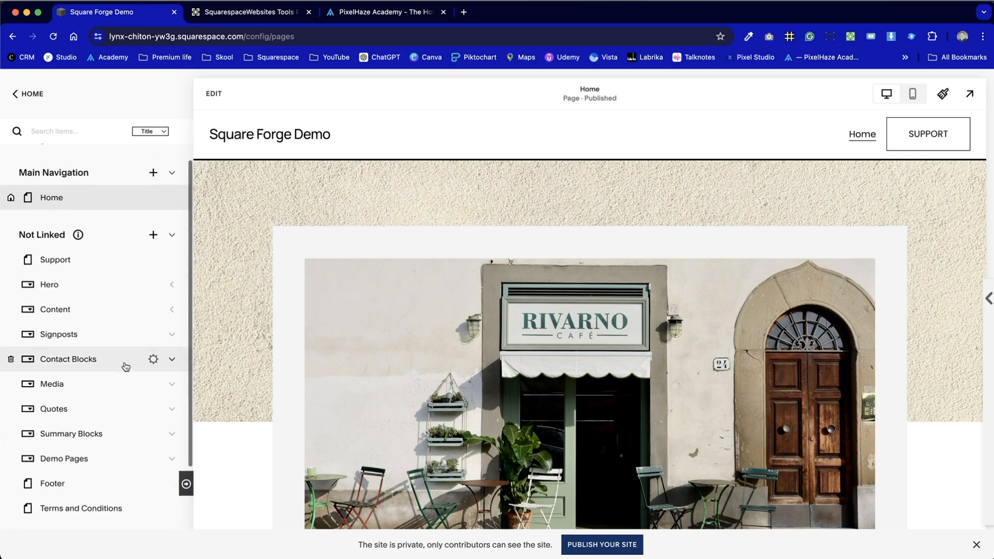
# - Expand all folders in the Pages navigation, look through the pages inside, and collapse every folder again
pyautogui.click(155, 158)
pyautogui.scroll(-15, 100, 363)
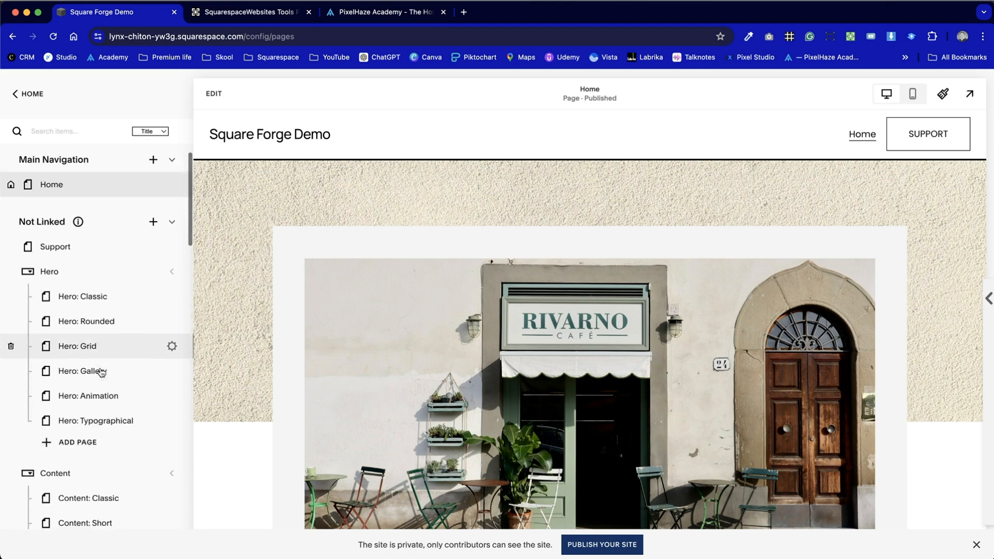
pyautogui.scroll(-5, 100, 372)
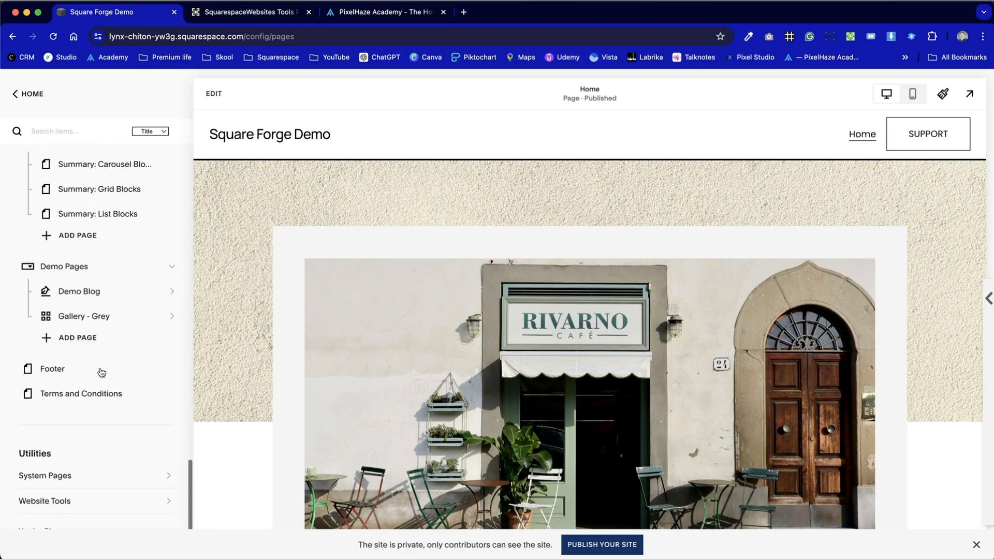
pyautogui.scroll(20, 100, 372)
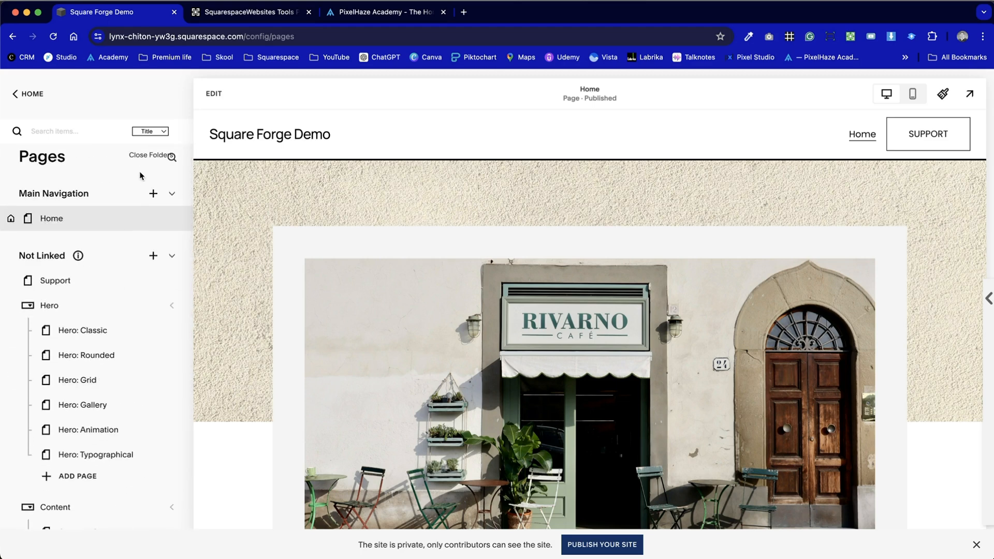
pyautogui.click(150, 155)
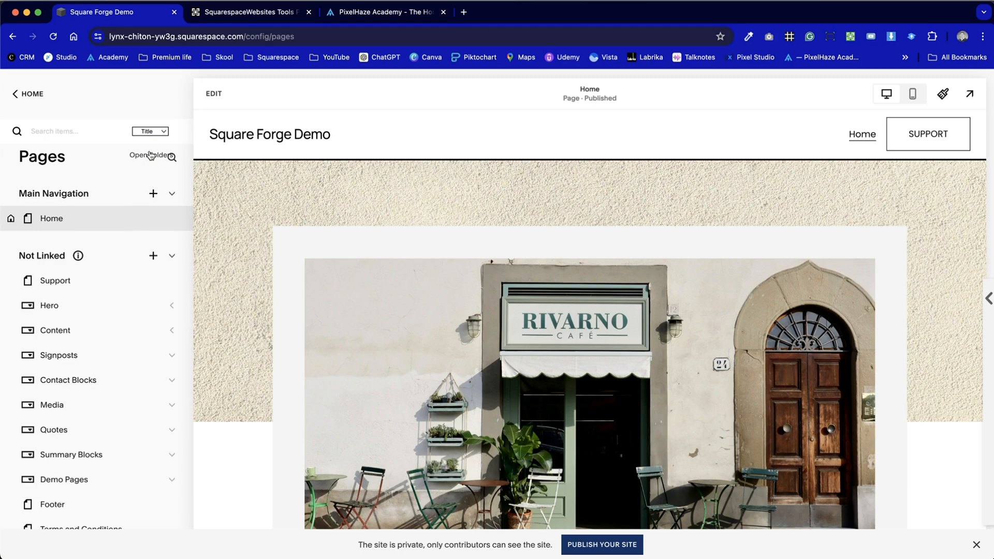
# - Examine the filter choices of the Pages navigation search and leave the filter set to Title
pyautogui.click(41, 131)
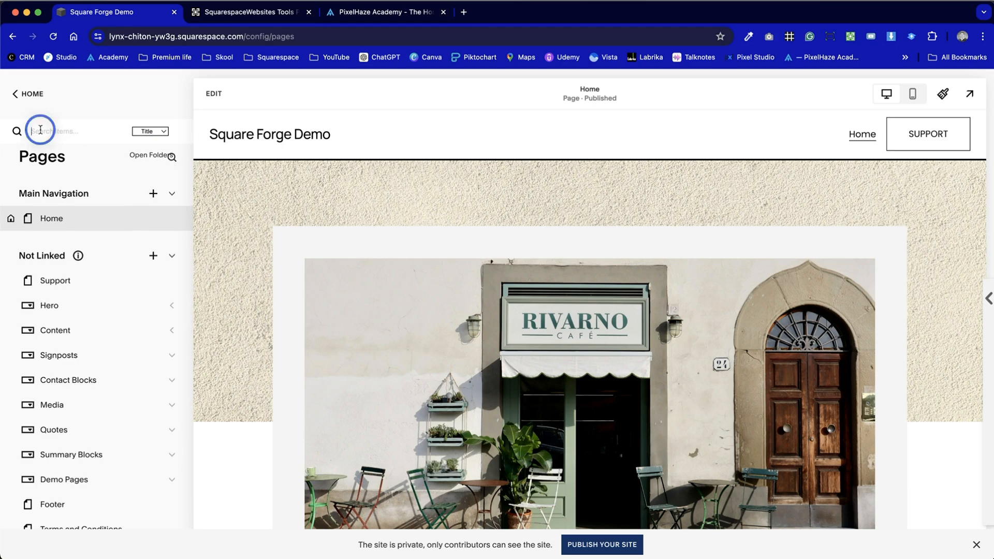
pyautogui.click(164, 132)
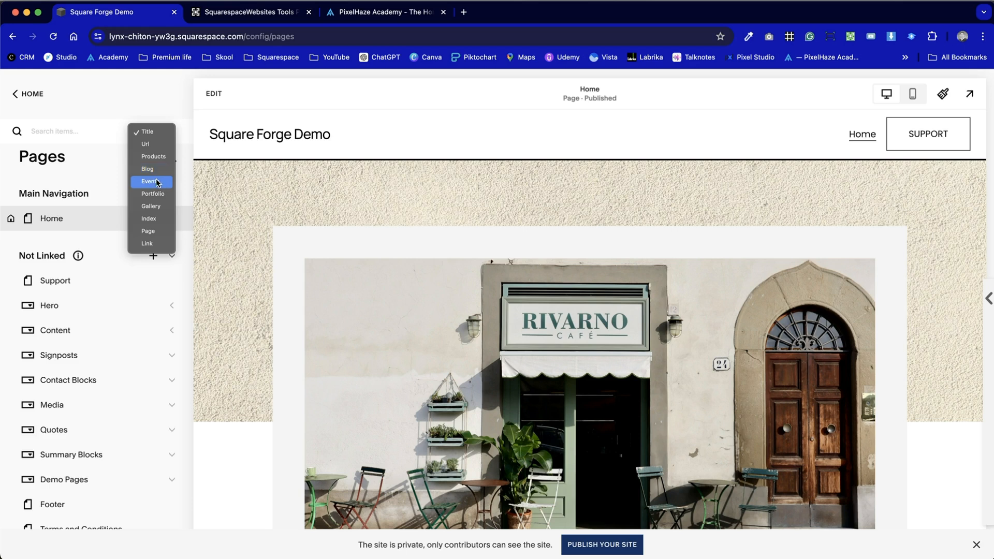
pyautogui.click(162, 91)
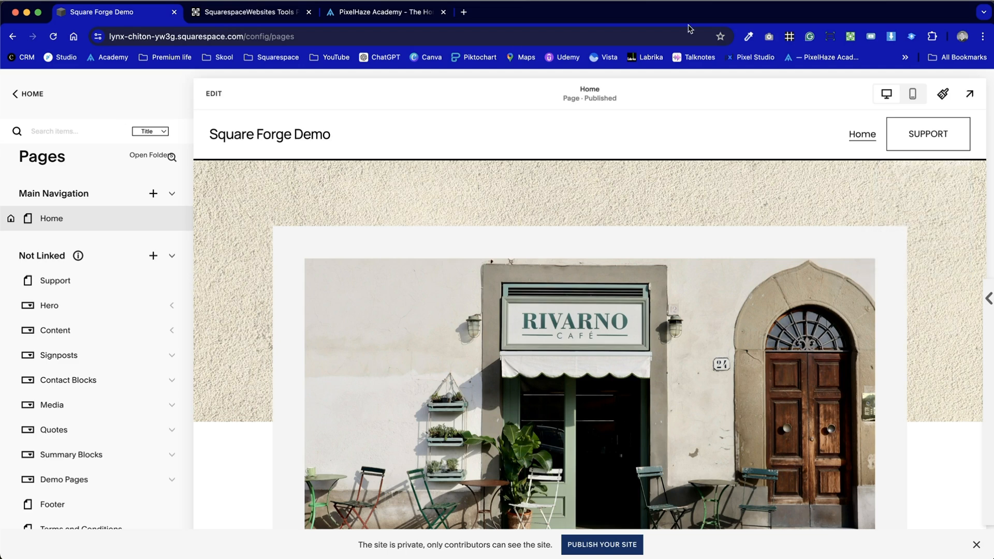
# - Review the options and plugins of SquarespaceWebsites Tools PRO down to Enable Table Block, and close the extension
pyautogui.click(850, 36)
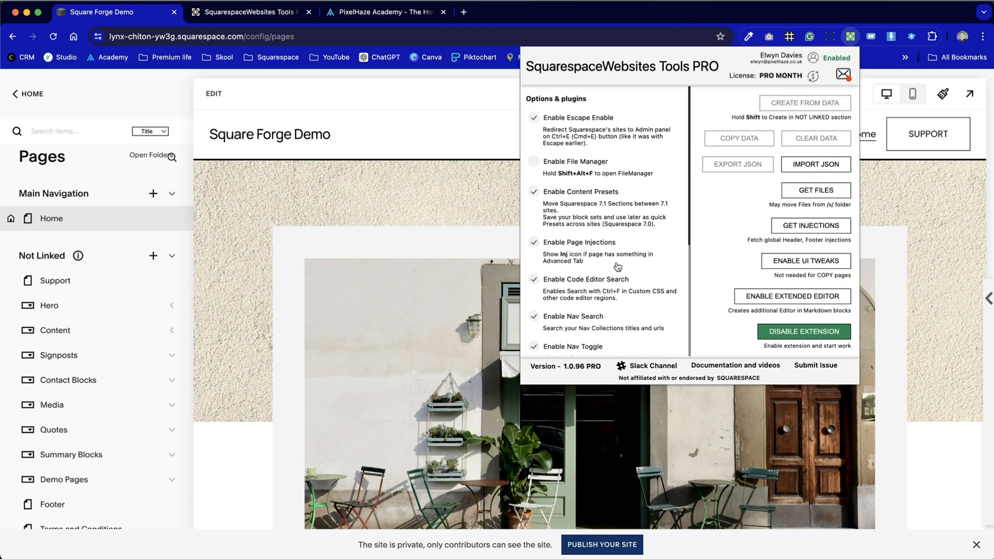
pyautogui.scroll(-5, 618, 266)
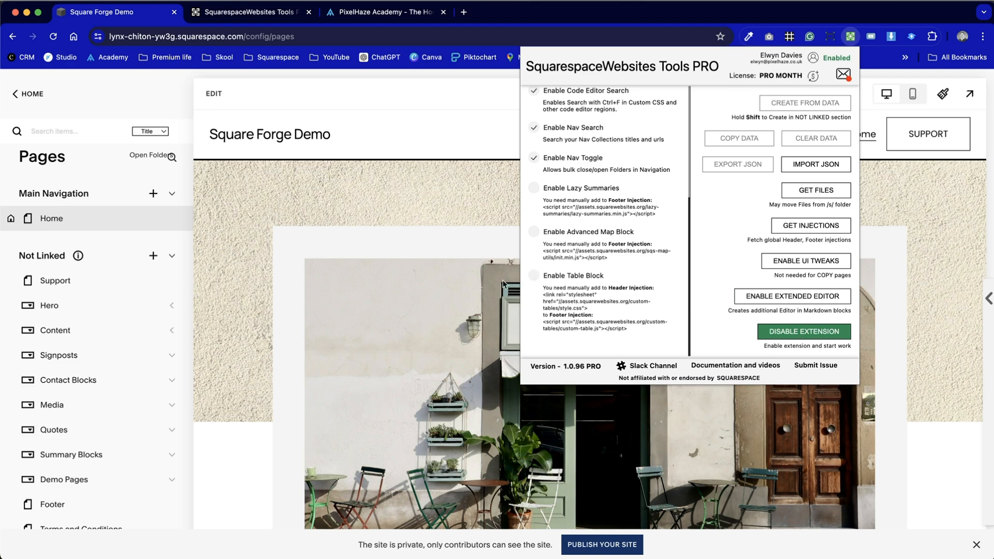
pyautogui.click(428, 207)
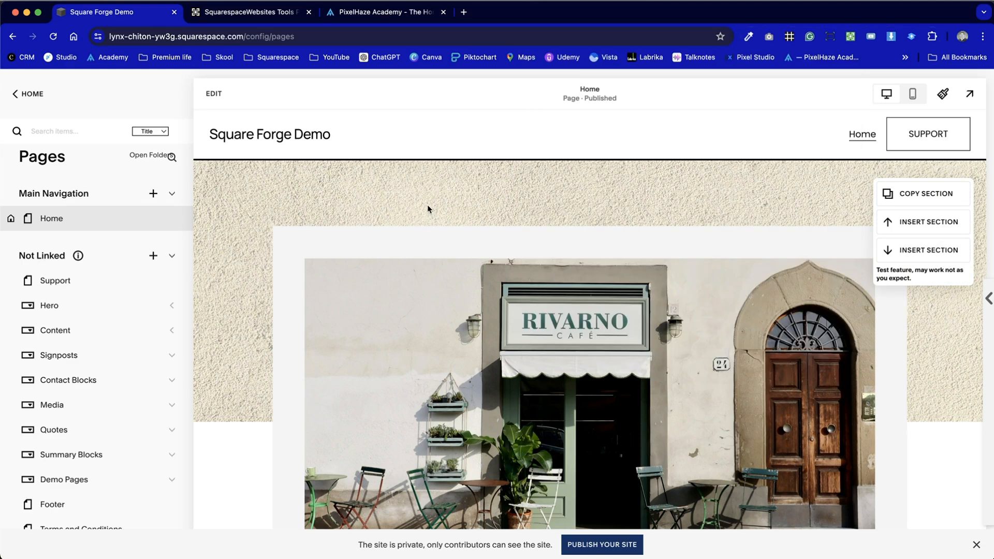